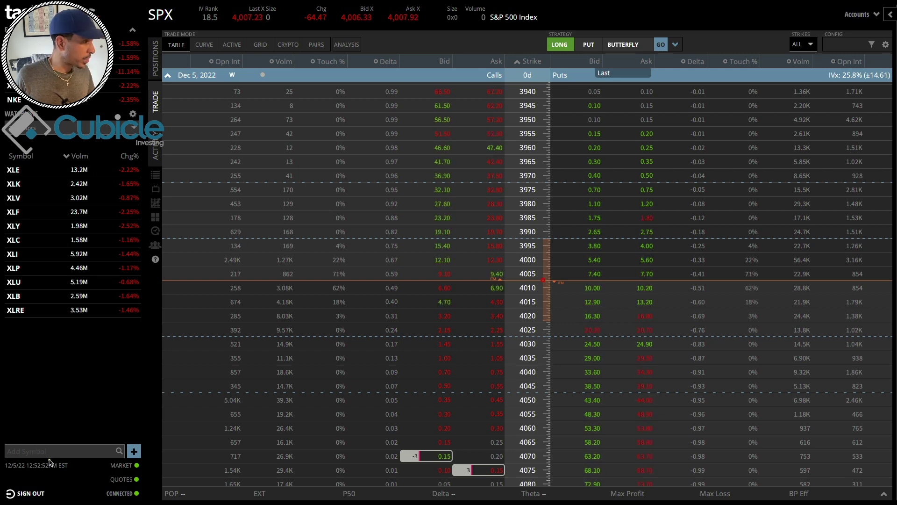
Examine the quote time and the SPX call strikes around the 4070/4075 vertical spread for the Dec 5, 2022 expiration.
mouse_move(43, 456)
left_mouse_down()
mouse_move(18, 475)
mouse_move(62, 480)
mouse_move(80, 471)
mouse_move(47, 453)
left_mouse_up()
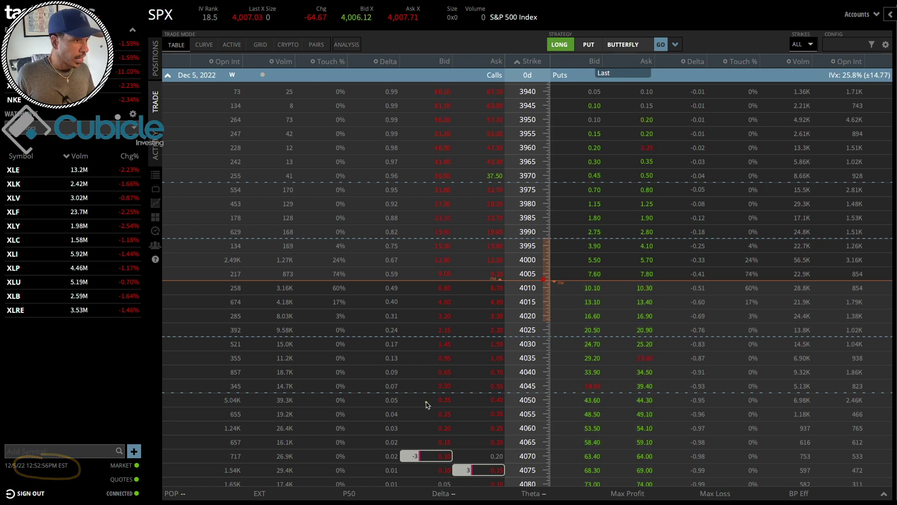
scroll(427, 405, "down", 2)
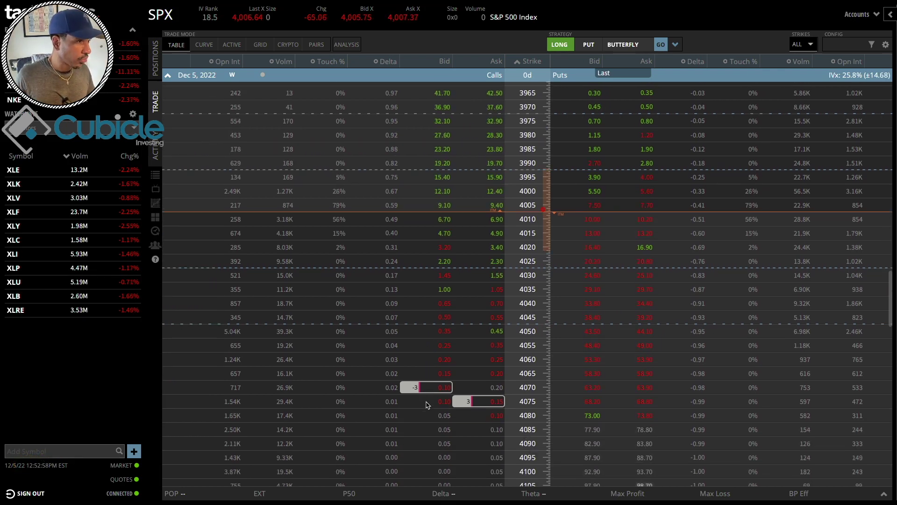
scroll(427, 405, "up", 1)
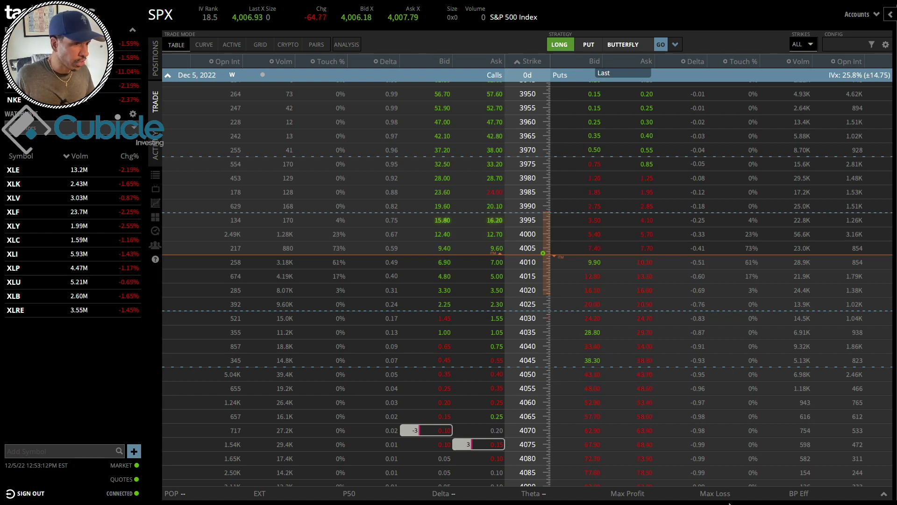
Switch to thinkorswim to check the open SPX position's profit and loss, and return to tastyworks.
mouse_move(729, 503)
left_click(622, 486)
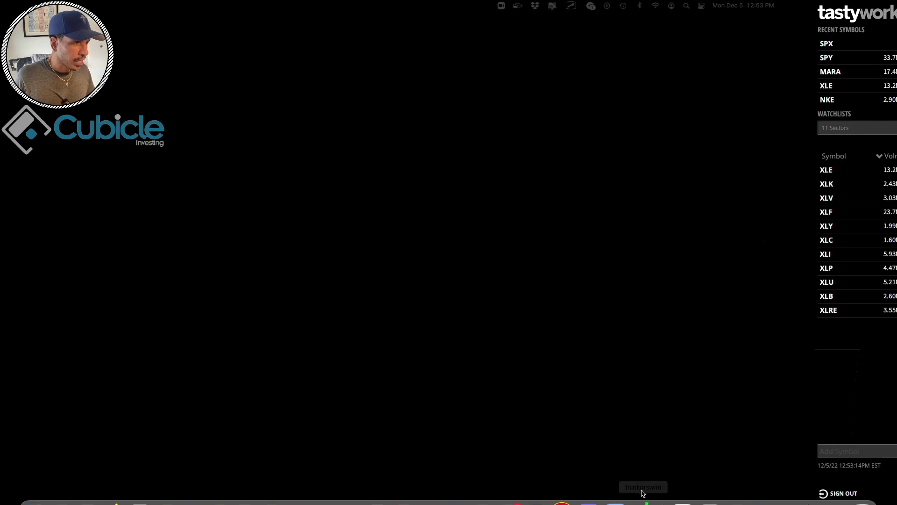
mouse_move(717, 502)
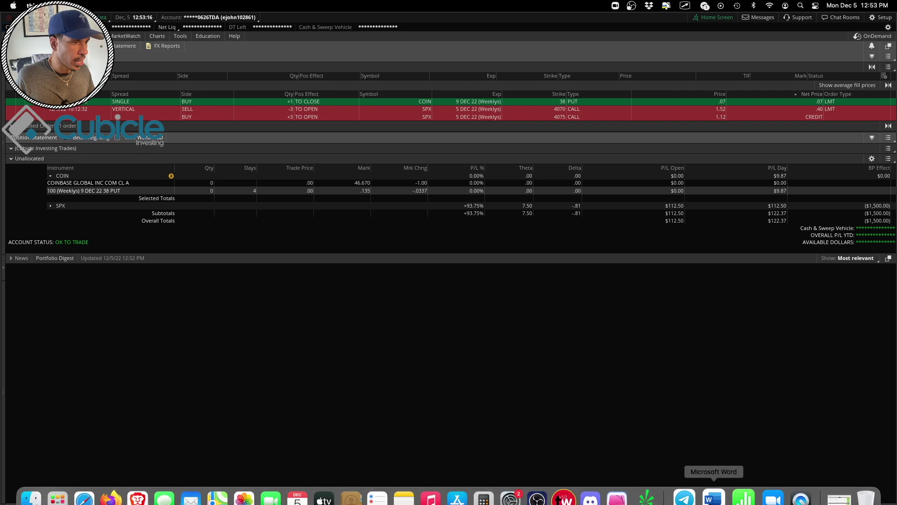
left_click(560, 486)
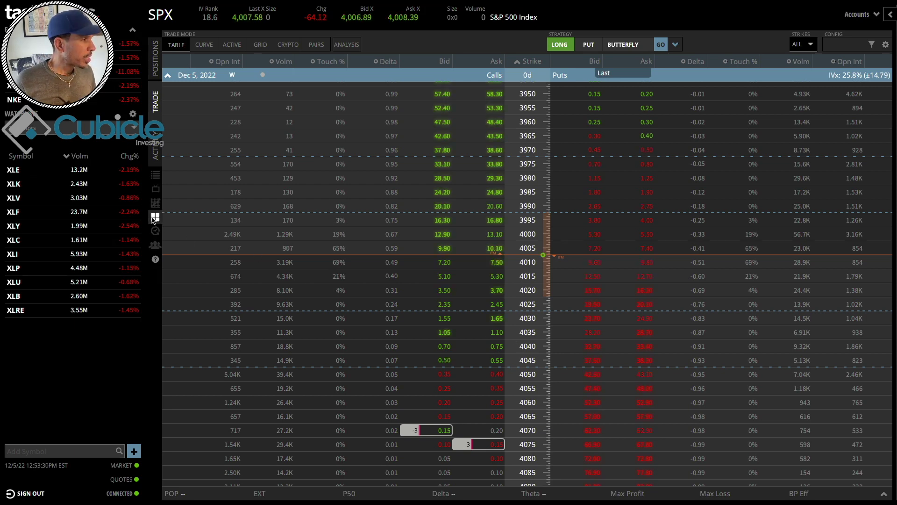
Examine the declining 200-period moving average on Barchart's daily $SPX interactive chart in the browser.
mouse_move(154, 221)
mouse_move(747, 503)
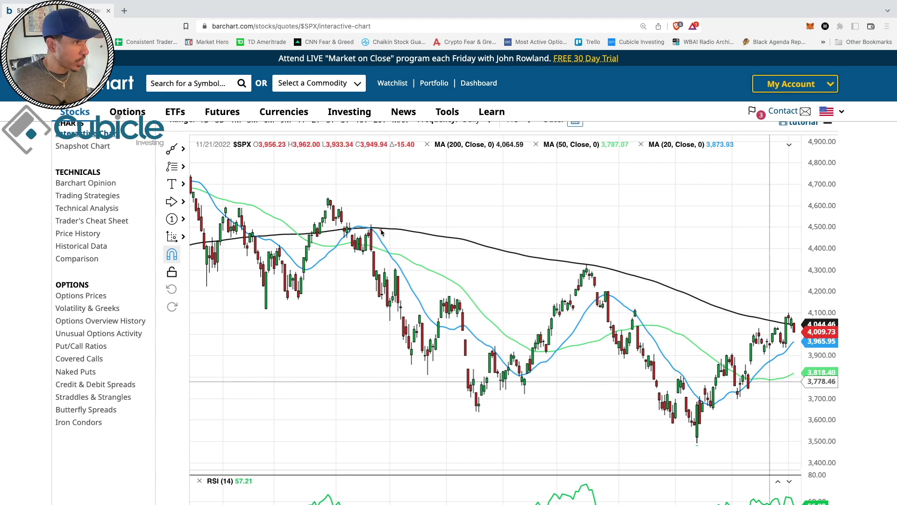
mouse_move(360, 232)
left_mouse_down()
mouse_move(397, 228)
mouse_move(545, 258)
left_mouse_up()
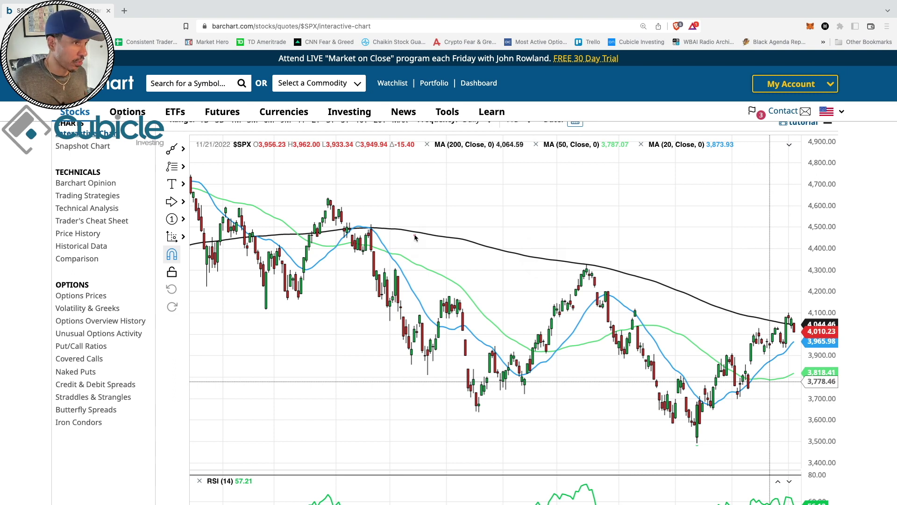
left_click_drag(339, 229, 537, 254)
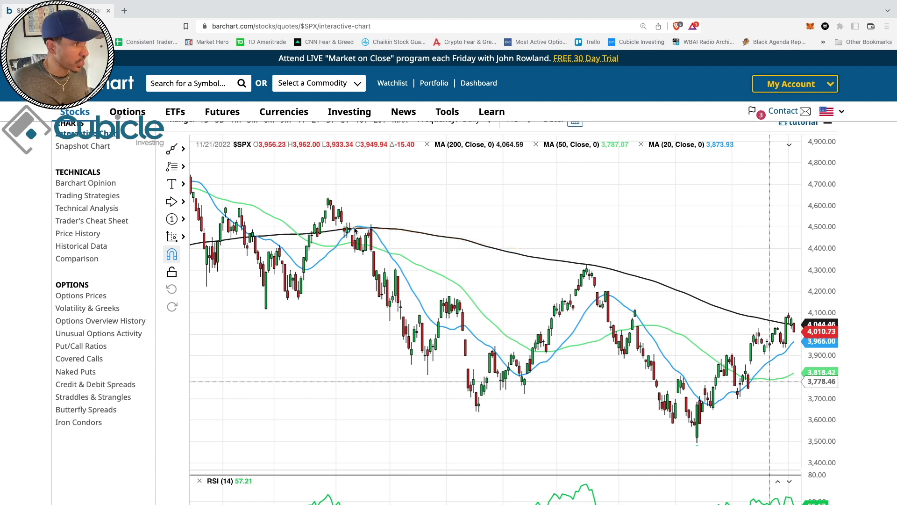
mouse_move(368, 228)
left_mouse_down()
mouse_move(379, 222)
mouse_move(367, 213)
mouse_move(379, 219)
mouse_move(368, 213)
mouse_move(372, 229)
mouse_move(536, 259)
left_mouse_up()
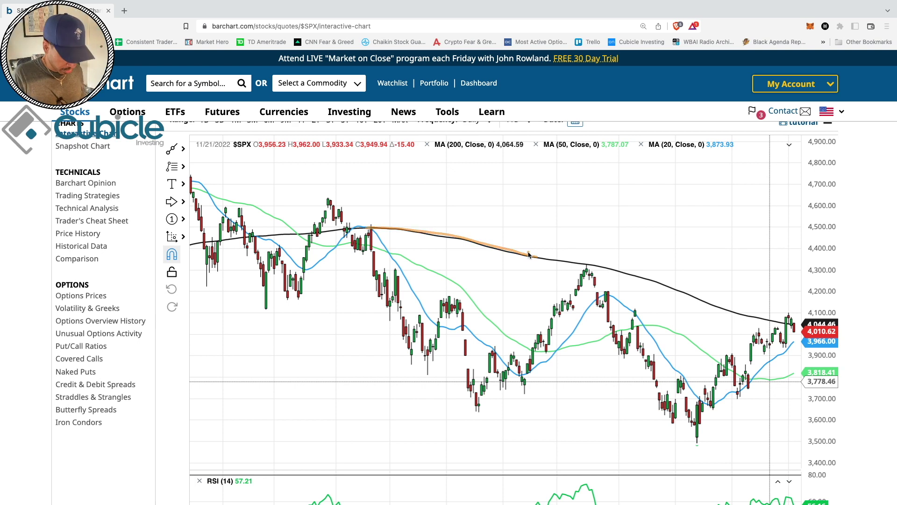
scroll(528, 255, "up", 2)
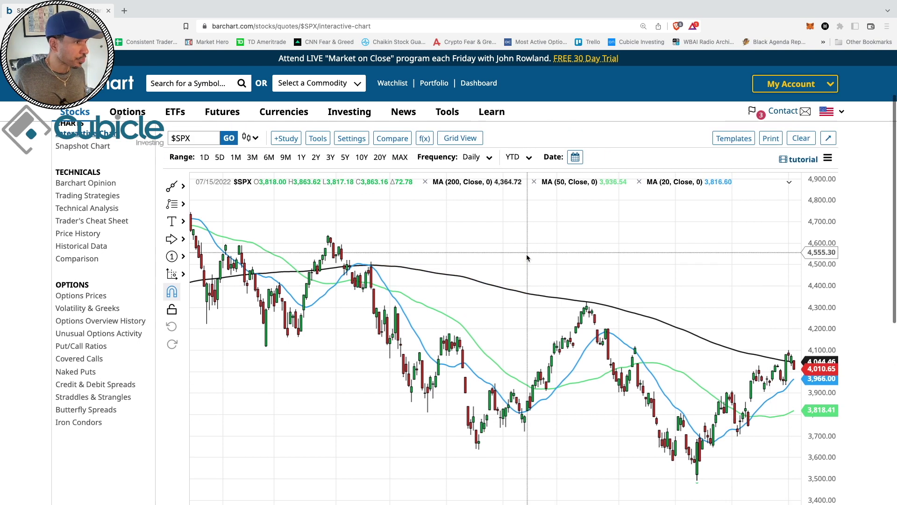
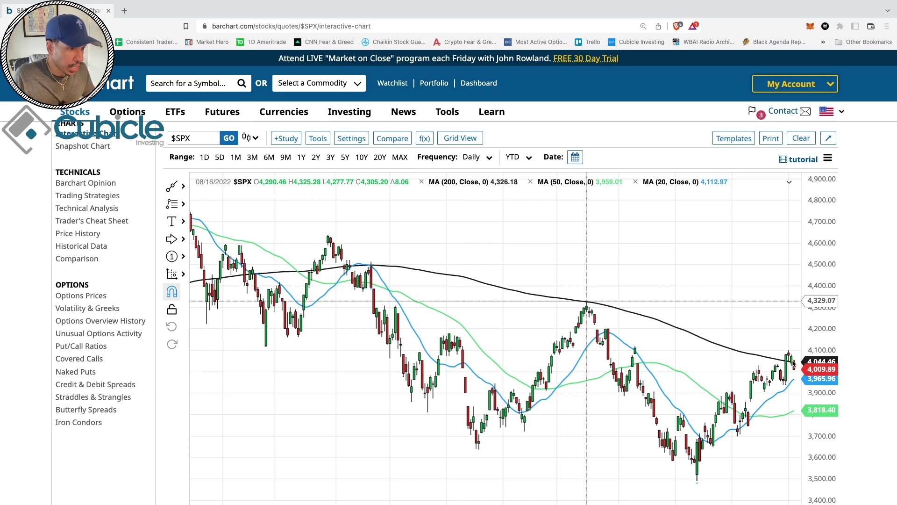
Compare the latest $SPX candles with the 200-period moving average and follow that line from August to December.
mouse_move(790, 355)
left_mouse_down()
mouse_move(781, 350)
mouse_move(777, 373)
mouse_move(786, 392)
mouse_move(798, 381)
mouse_move(790, 356)
left_mouse_up()
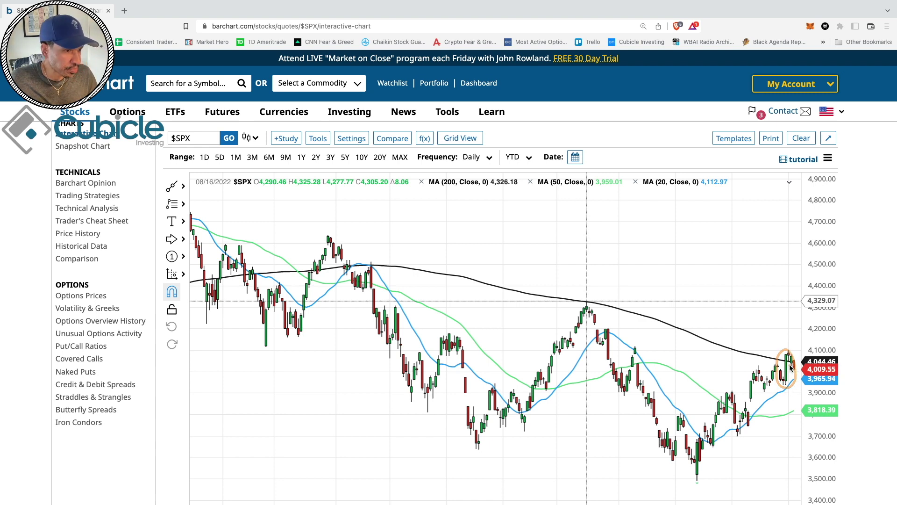
mouse_move(787, 384)
left_mouse_down()
mouse_move(789, 357)
mouse_move(768, 357)
mouse_move(784, 361)
left_mouse_up()
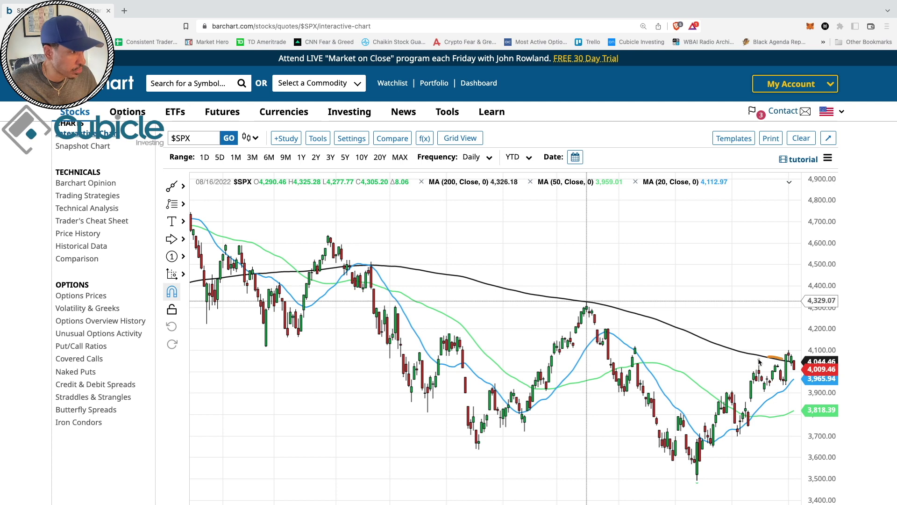
mouse_move(330, 231)
left_mouse_down()
mouse_move(321, 233)
mouse_move(347, 250)
mouse_move(329, 229)
left_mouse_up()
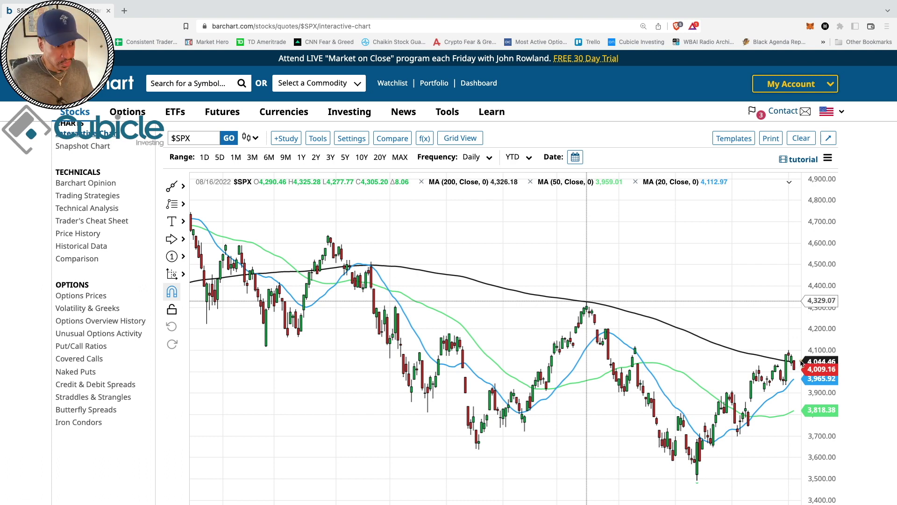
mouse_move(799, 354)
left_mouse_down()
mouse_move(789, 369)
mouse_move(804, 368)
mouse_move(799, 354)
mouse_move(799, 366)
left_mouse_up()
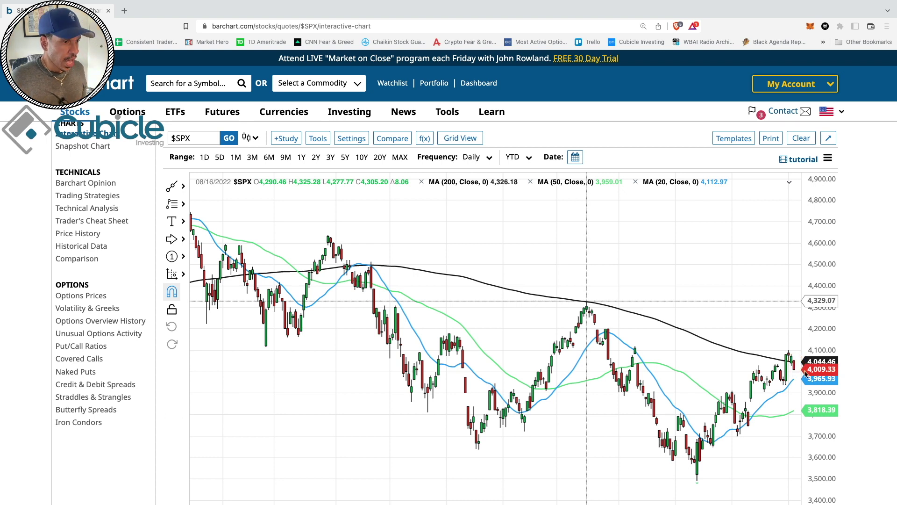
left_click_drag(769, 358, 793, 364)
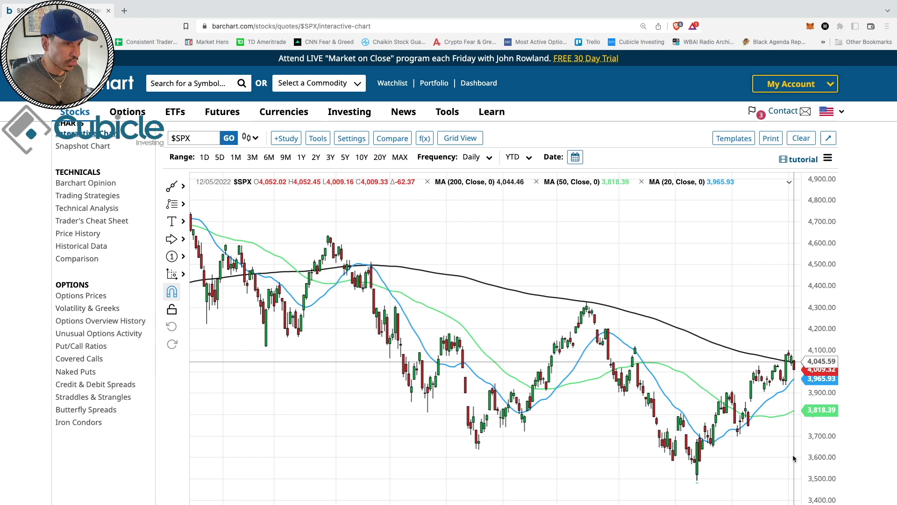
mouse_move(795, 499)
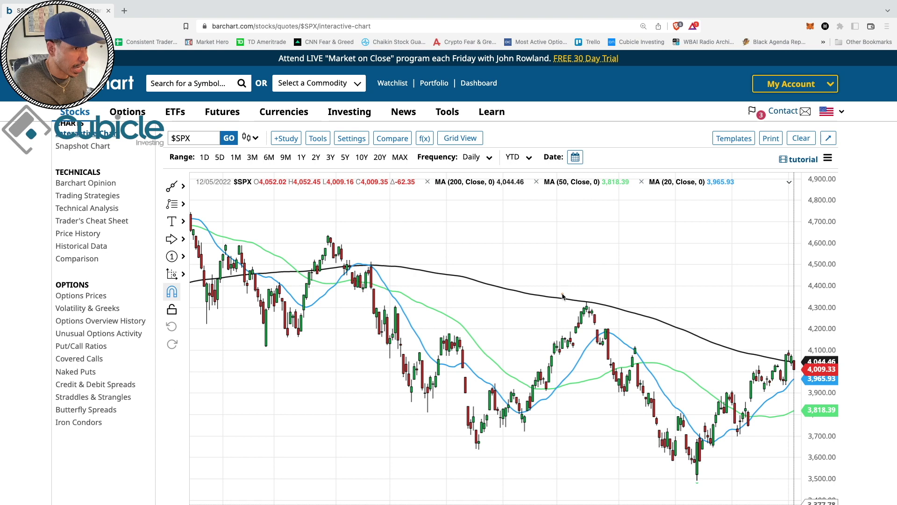
left_click_drag(565, 299, 799, 362)
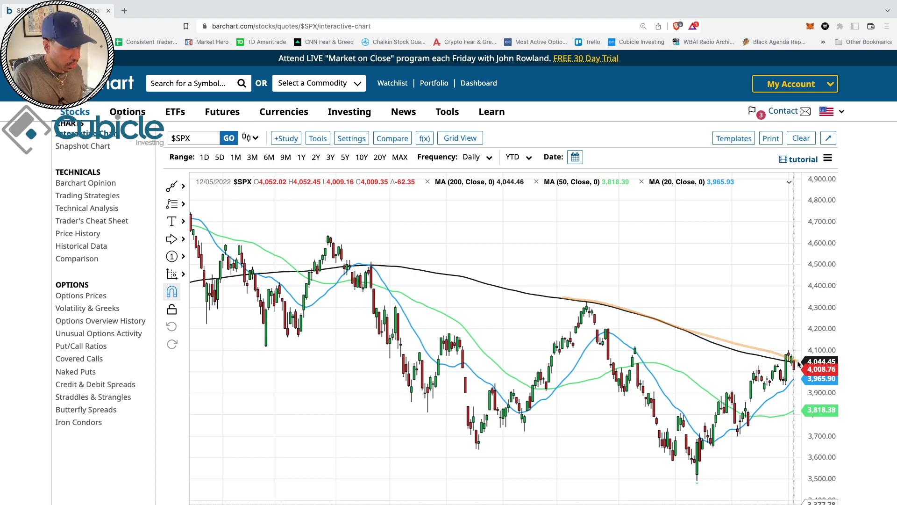
Switch to tastyworks and open the tastycharts grid of SPX, $ADD, $VOLD and $TICK.
mouse_move(741, 489)
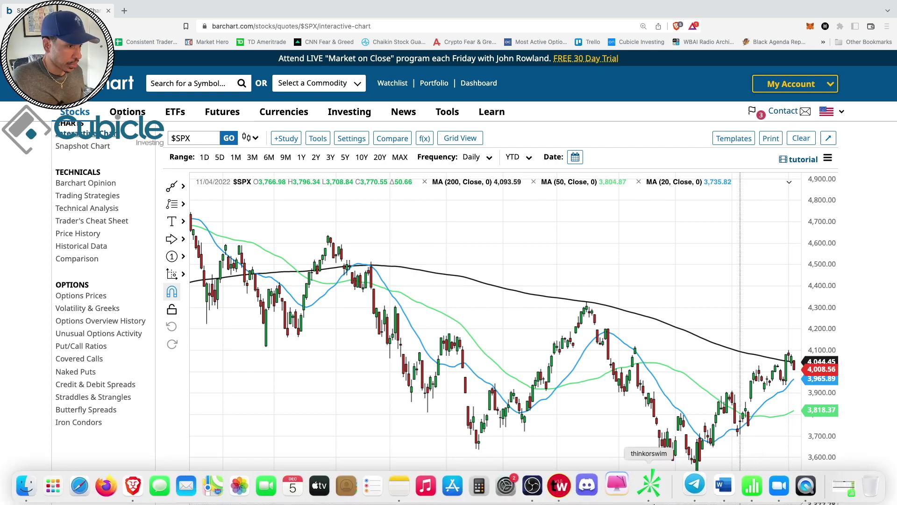
left_click(570, 485)
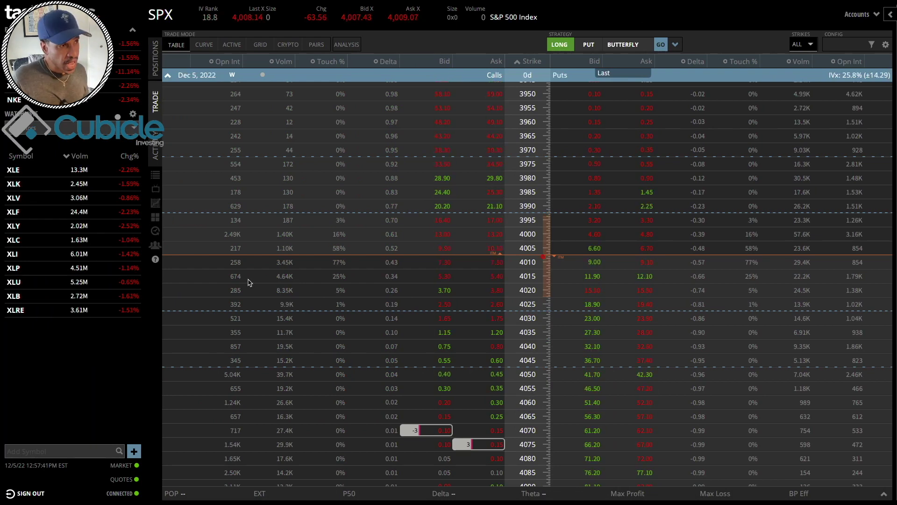
left_click(155, 217)
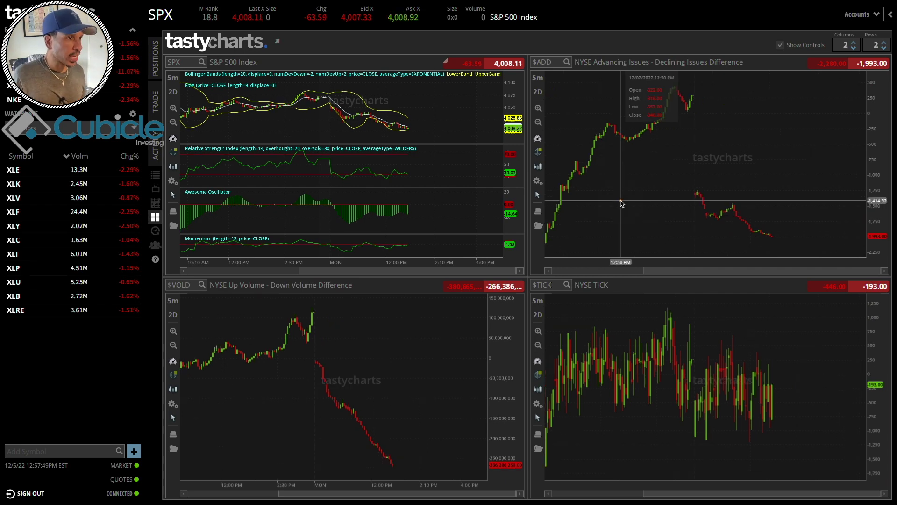
Examine the NYSE advancing-declining issues chart ($ADD) and the up-down volume difference chart ($VOLD) with their current readings.
left_click_drag(593, 69, 639, 69)
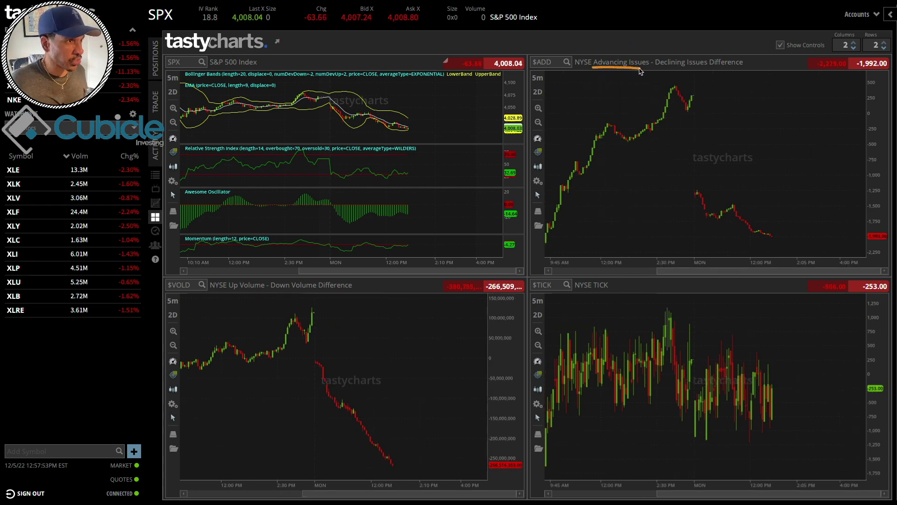
left_click_drag(653, 68, 735, 73)
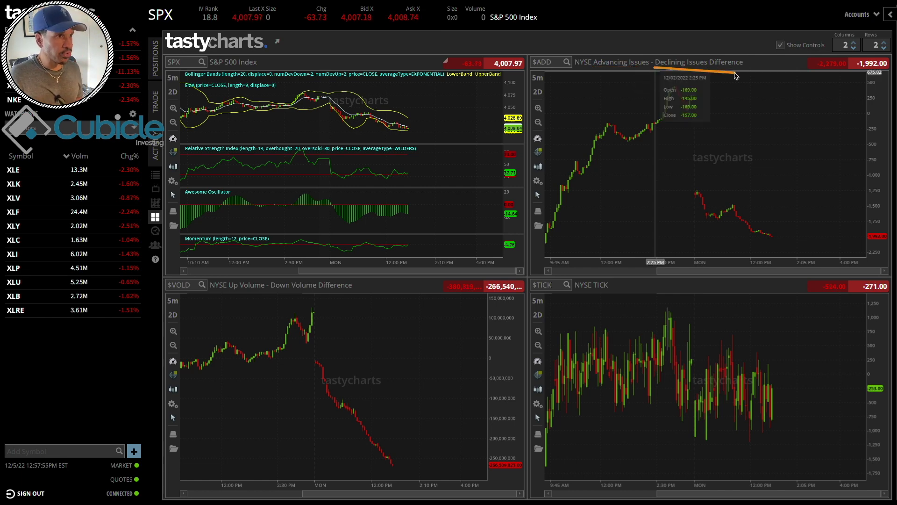
mouse_move(876, 56)
left_mouse_down()
mouse_move(846, 63)
mouse_move(849, 80)
mouse_move(894, 81)
mouse_move(894, 64)
mouse_move(878, 56)
left_mouse_up()
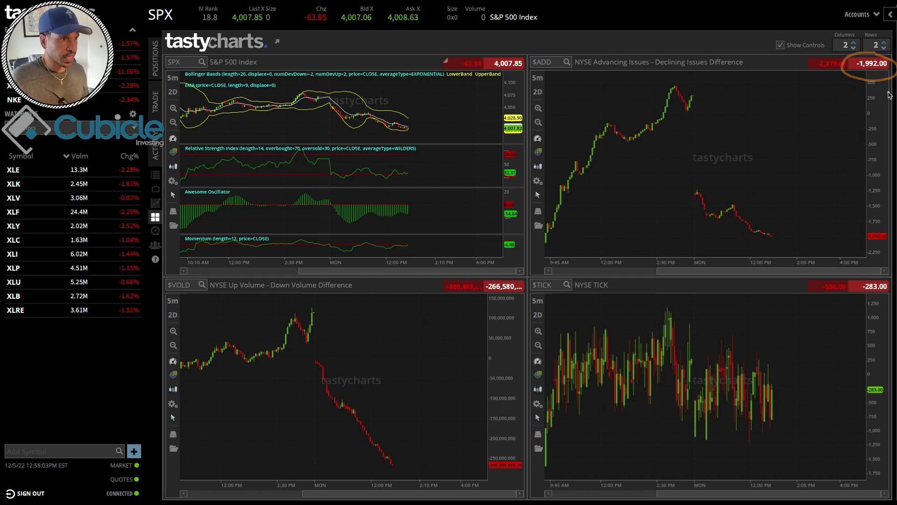
left_click_drag(697, 193, 722, 221)
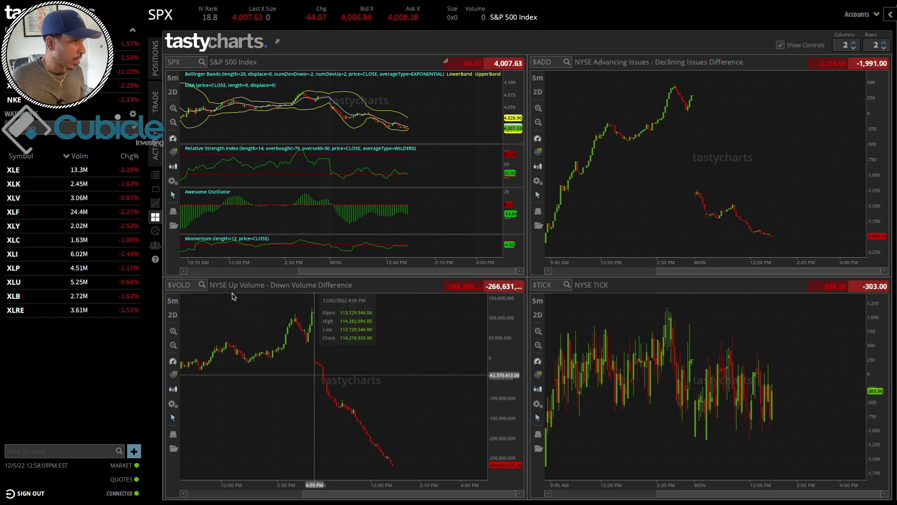
left_click_drag(228, 290, 356, 291)
mouse_move(505, 277)
left_mouse_down()
mouse_move(473, 284)
mouse_move(524, 295)
mouse_move(533, 287)
mouse_move(524, 283)
left_mouse_up()
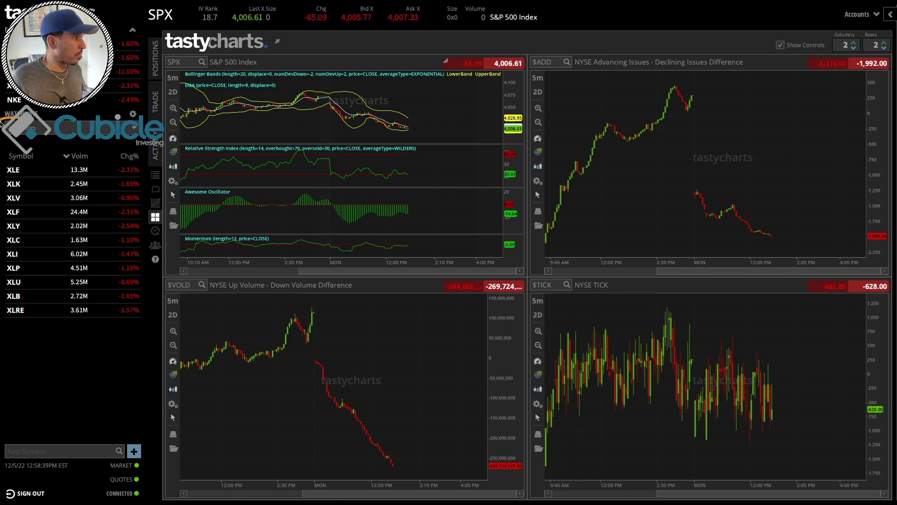
Review the daily percentage changes of the sector ETFs in the 11 Sectors watchlist.
mouse_move(2, 291)
left_mouse_down()
mouse_move(5, 330)
mouse_move(117, 340)
mouse_move(156, 315)
mouse_move(151, 165)
mouse_move(134, 117)
mouse_move(5, 122)
left_mouse_up()
left_click_drag(27, 174, 6, 175)
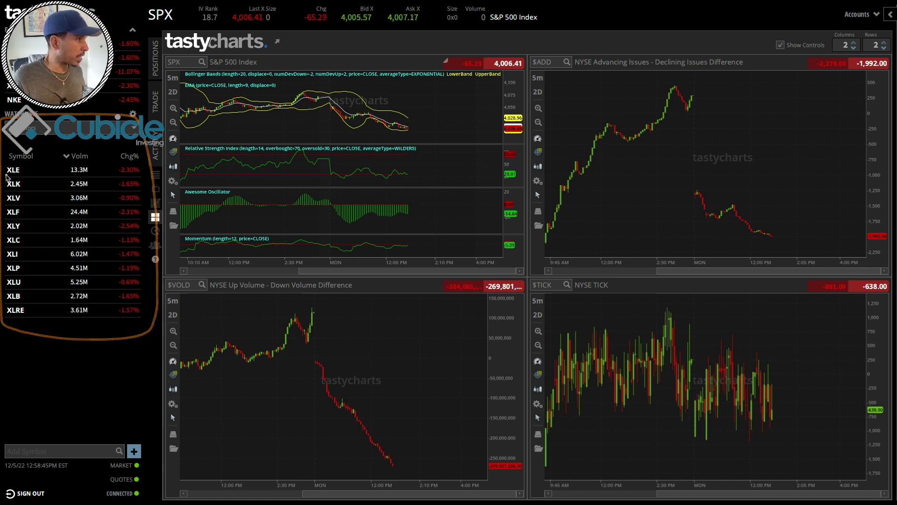
mouse_move(4, 190)
left_mouse_down()
mouse_move(30, 189)
mouse_move(32, 202)
left_mouse_up()
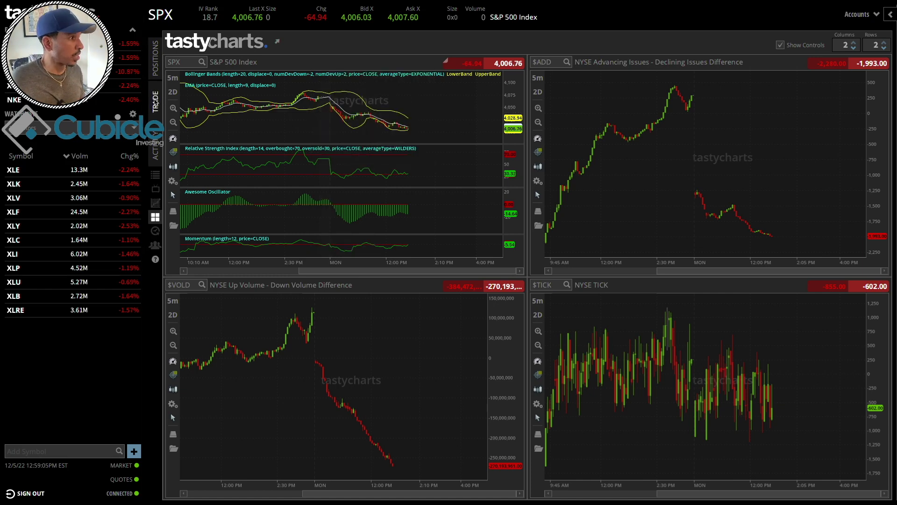
Reopen the SPX option chain, and recheck the SPX position's open profit in thinkorswim before returning to tastyworks.
left_click(156, 101)
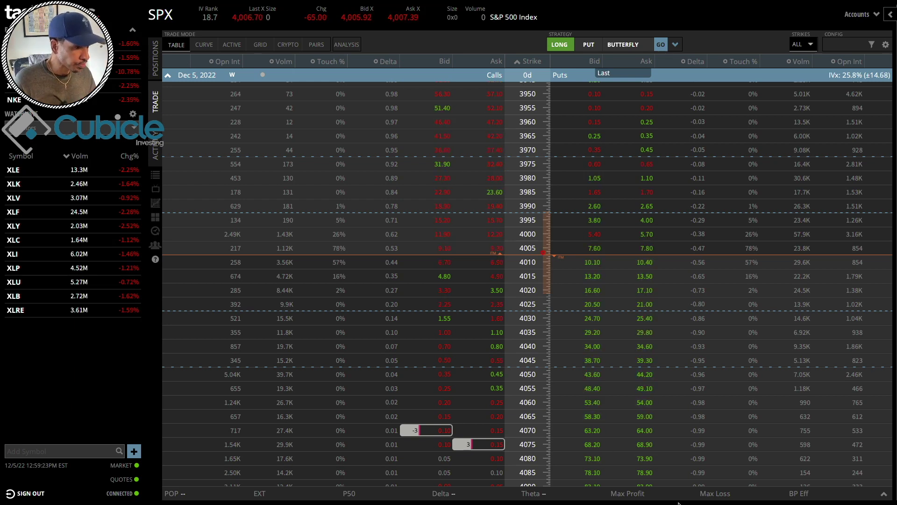
mouse_move(692, 491)
left_click(649, 486)
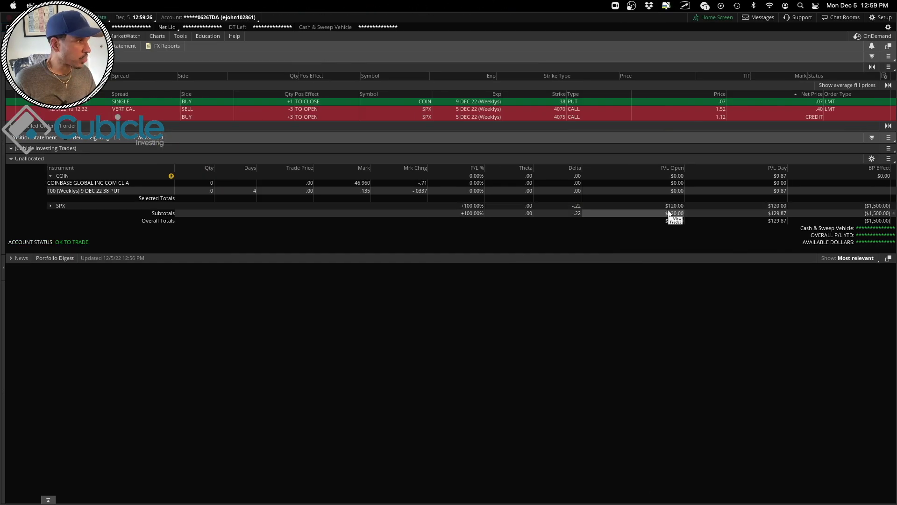
mouse_move(729, 500)
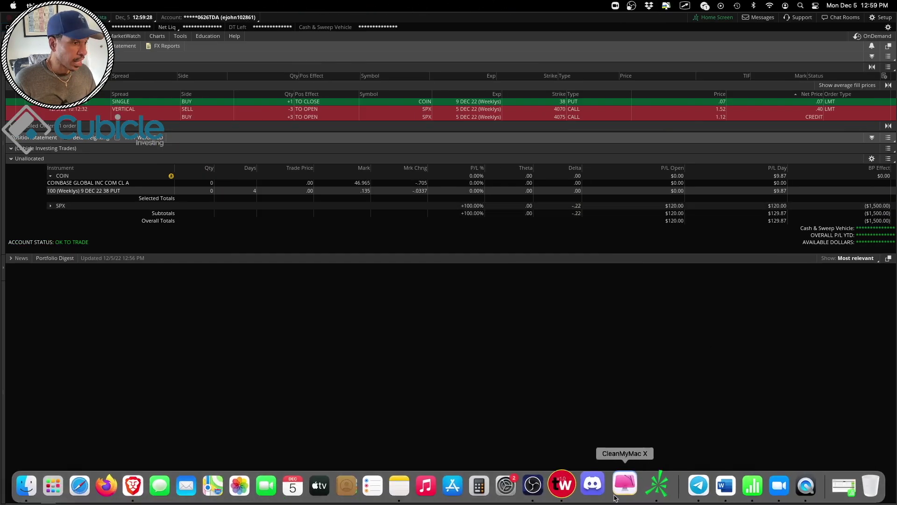
left_click(571, 488)
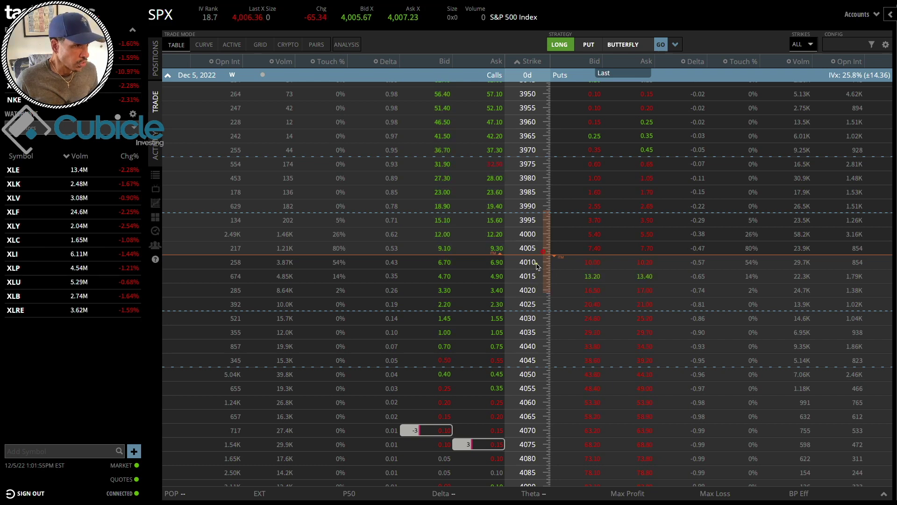
Look up VIX to check the current level and change of the CBOE Volatility Index.
mouse_move(534, 429)
left_mouse_down()
mouse_move(515, 424)
mouse_move(508, 446)
mouse_move(541, 456)
mouse_move(542, 426)
mouse_move(532, 422)
left_mouse_up()
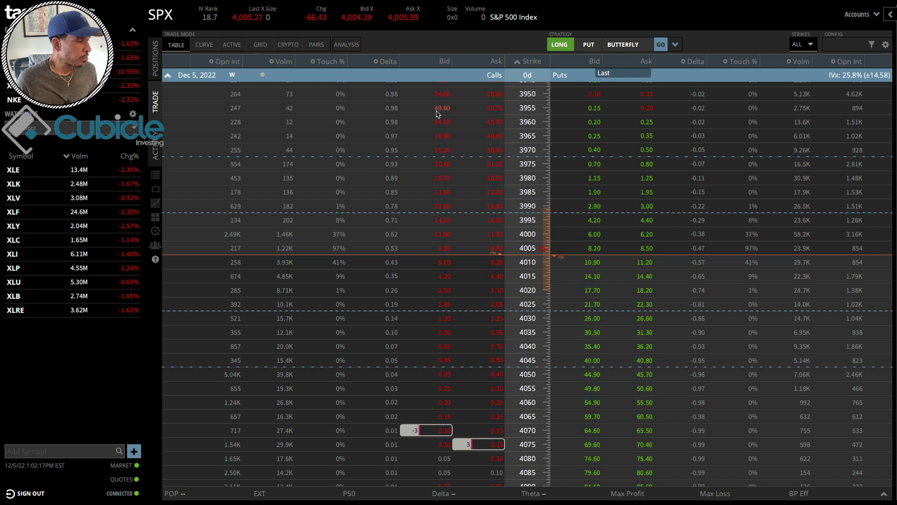
left_click(166, 21)
type("VI")
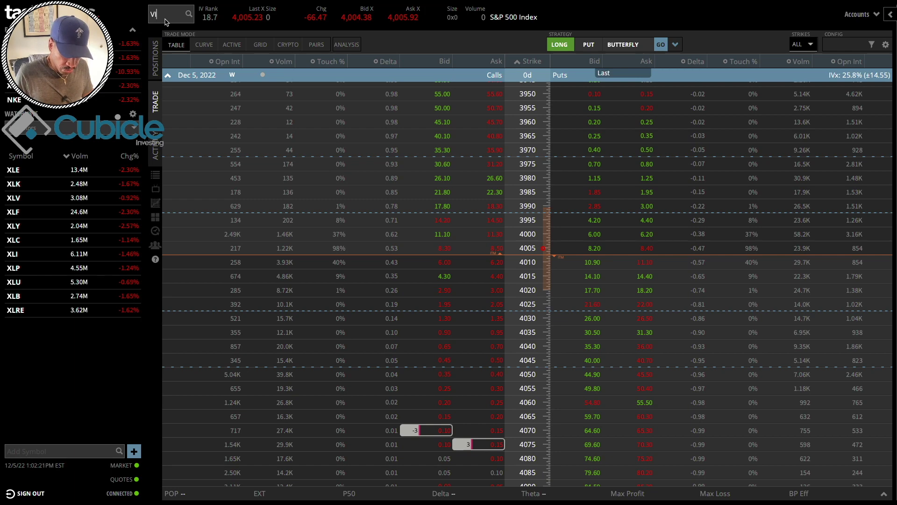
type("X")
key("Return")
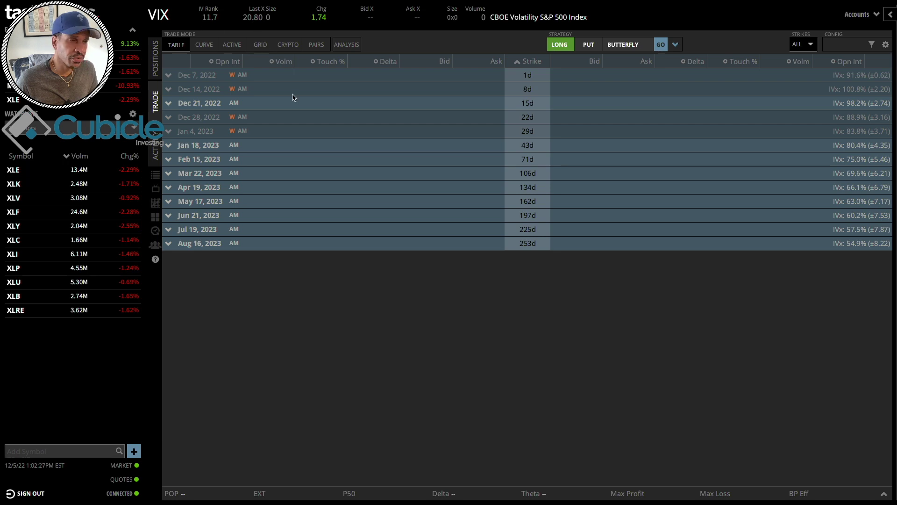
Reopen the Dec 5, 2022 SPX option chain and review the strikes from the at-the-money area to the 4070/4075 call spread.
left_click(161, 17)
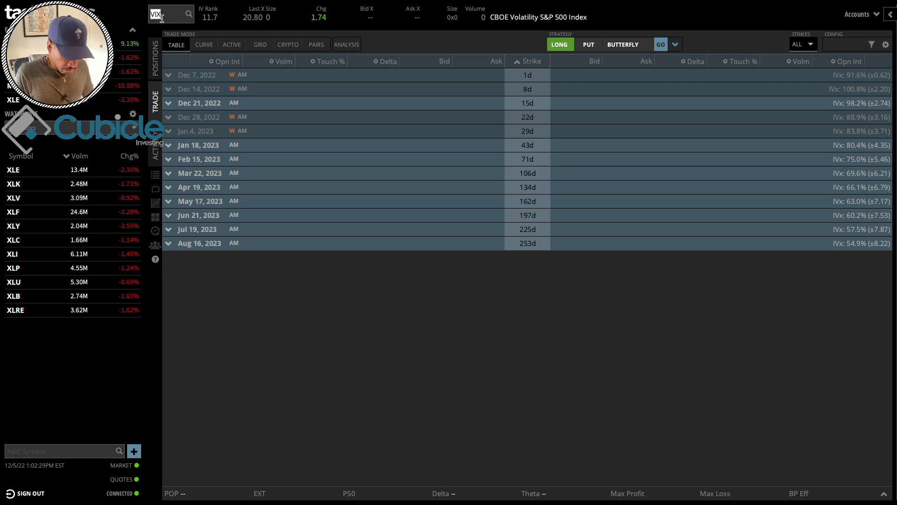
type("SPX")
key("Return")
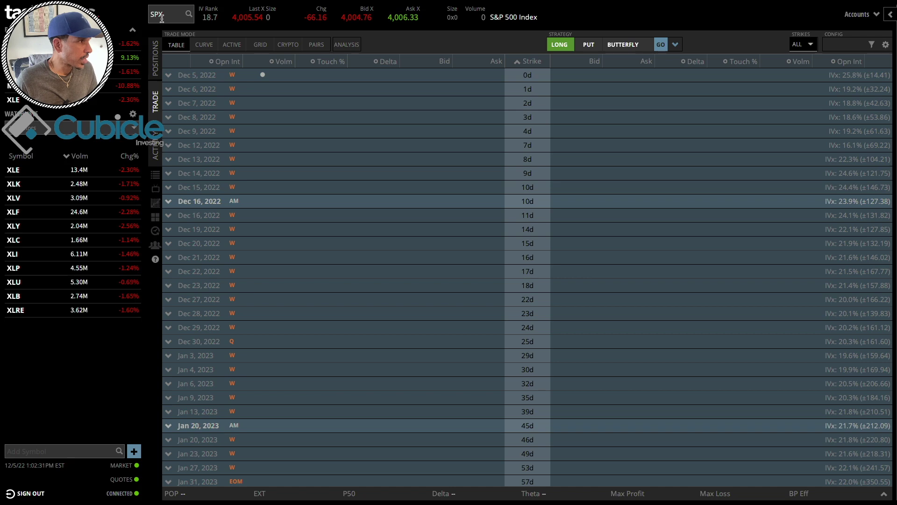
left_click(169, 76)
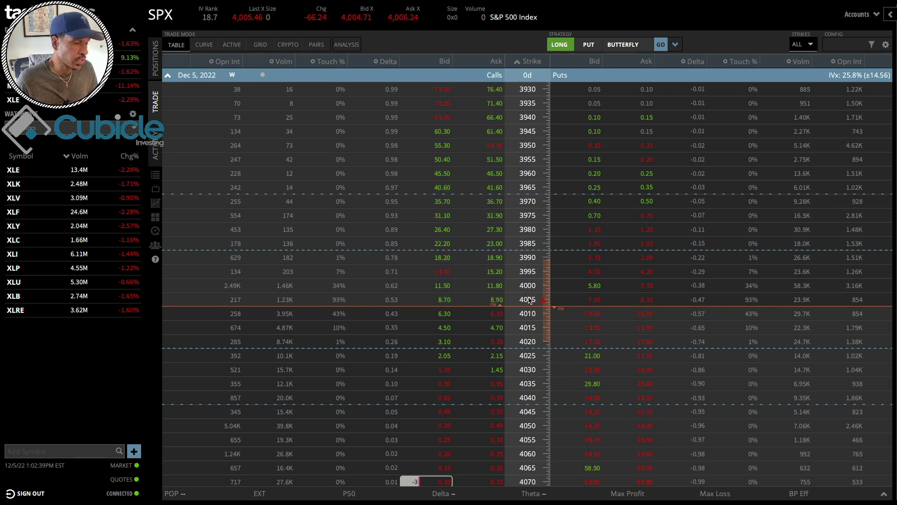
scroll(566, 305, "up", 1)
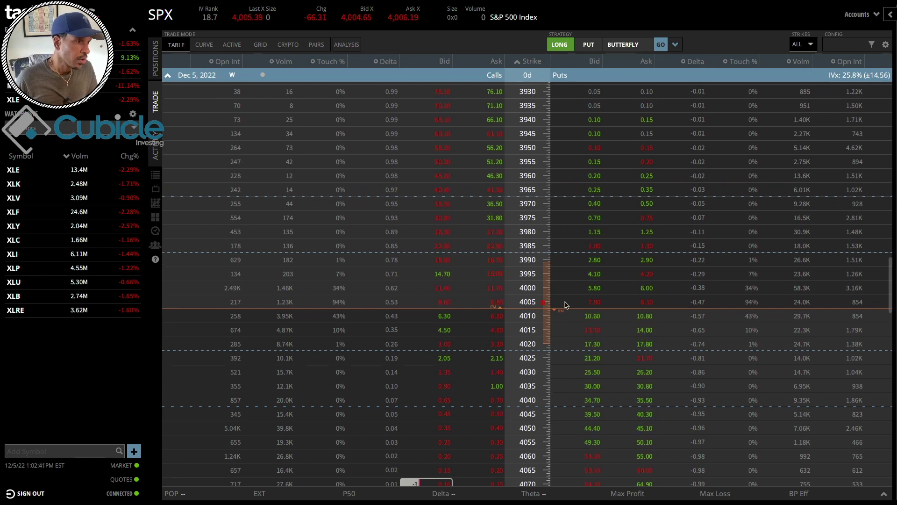
scroll(544, 296, "up", 1)
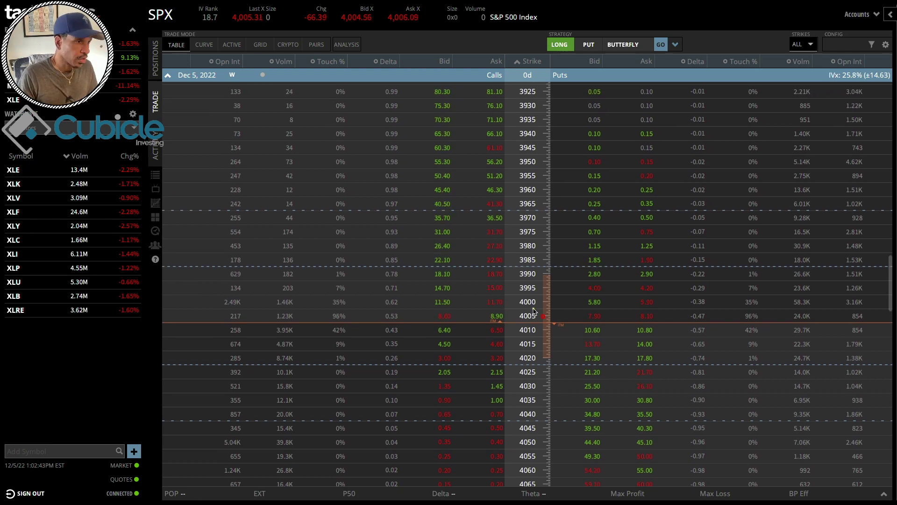
mouse_move(552, 305)
left_mouse_down()
mouse_move(531, 328)
mouse_move(564, 314)
left_mouse_up()
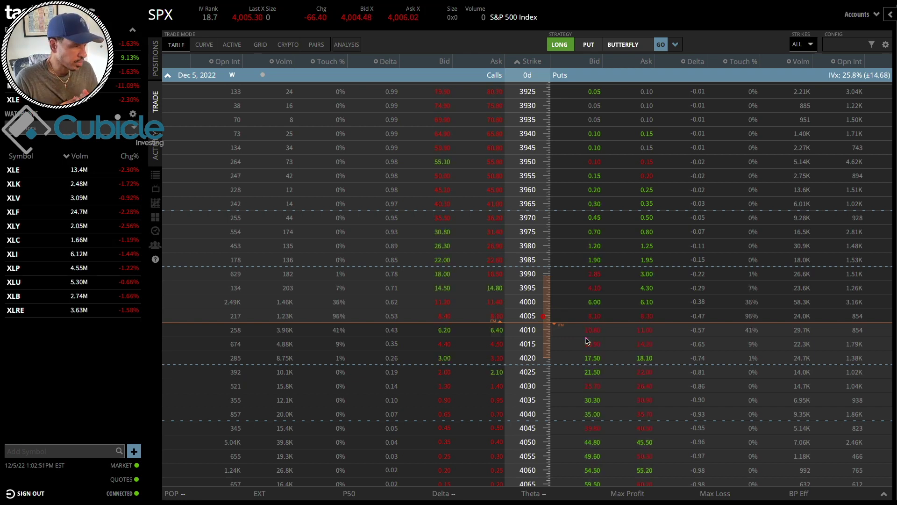
scroll(587, 340, "down", 5)
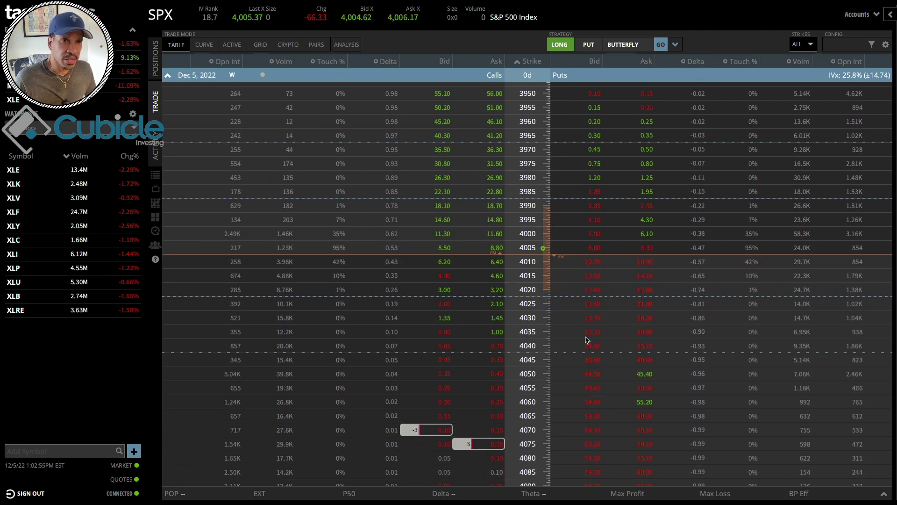